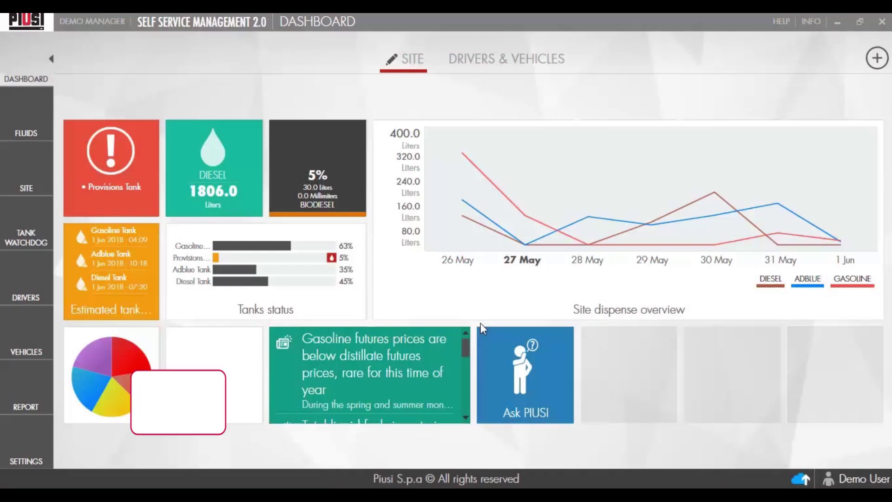
Step: Open the REPORT section listing Dispenses, Tanks, Consumptions and Unit Price Trends
left_click(18, 389)
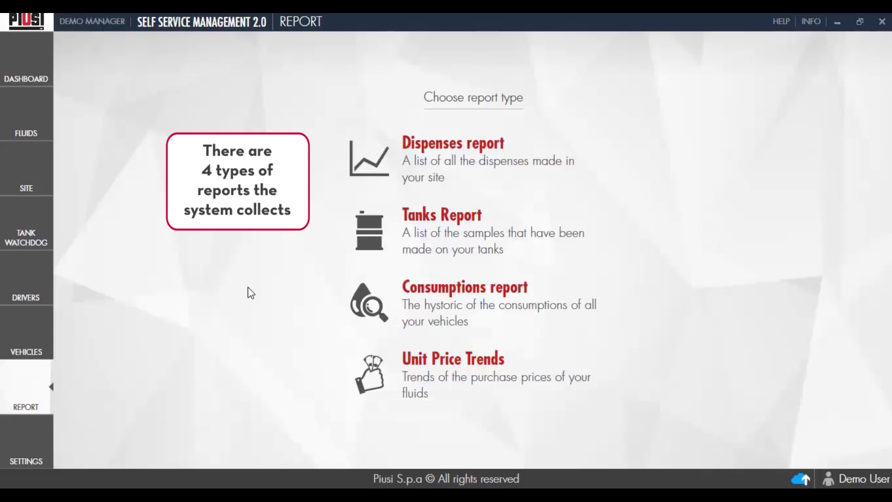
Step: Open the Dispenses report and group it by vehicle category, then dispenser, then date
left_click(433, 166)
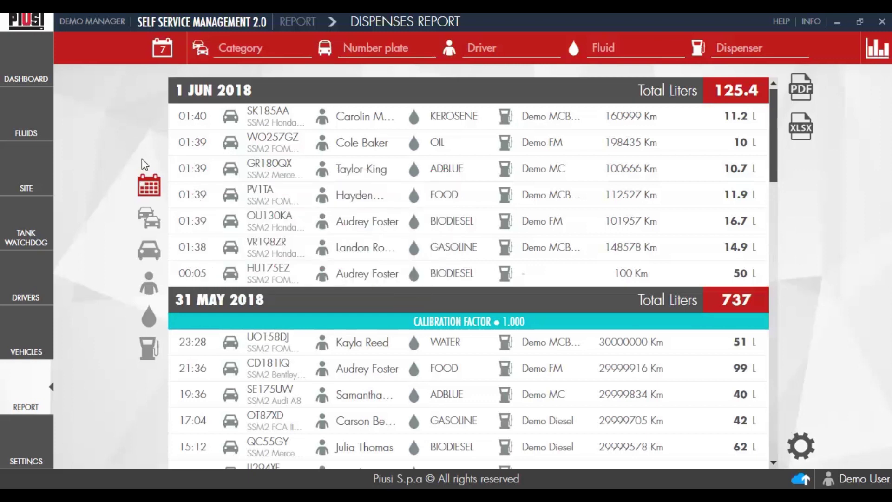
left_click(148, 218)
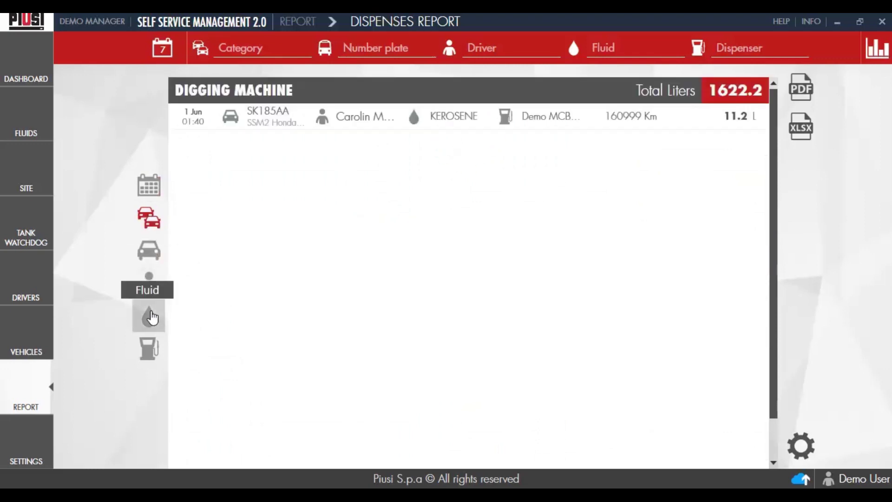
left_click(152, 348)
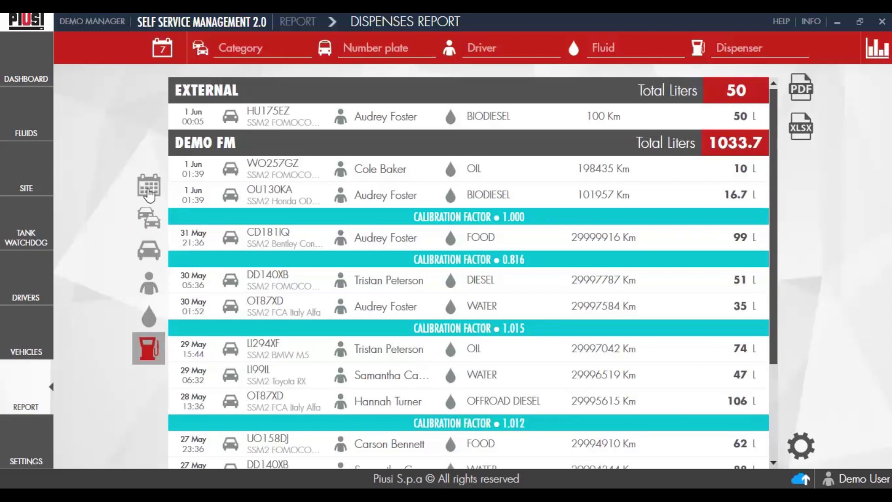
left_click(149, 191)
Step: Switch the dispenses time period to a custom range, then cancel it
left_click(165, 49)
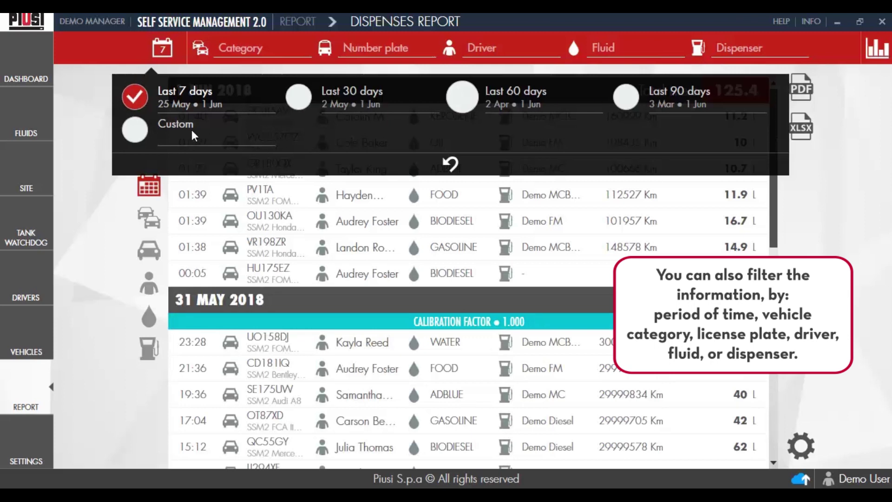
left_click(138, 133)
left_click(138, 133)
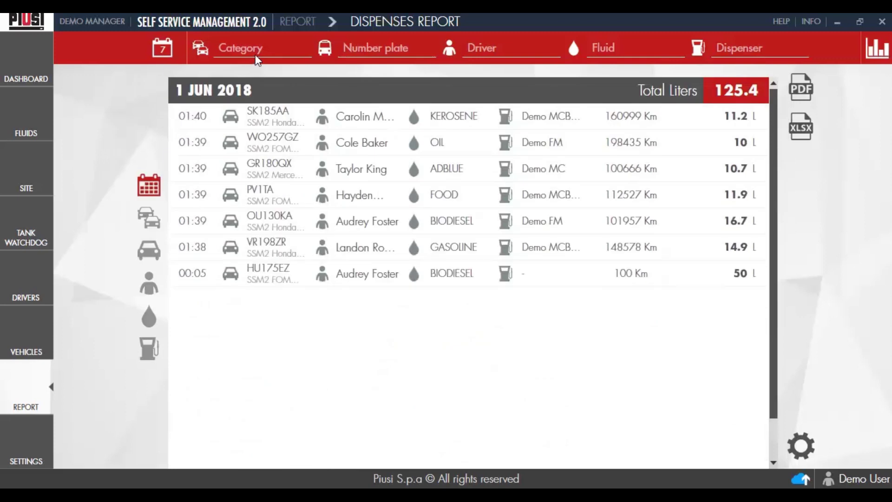
Step: Filter dispenses to the Tractor category, then reset the category to Any
left_click(271, 49)
left_click(674, 130)
left_click(668, 197)
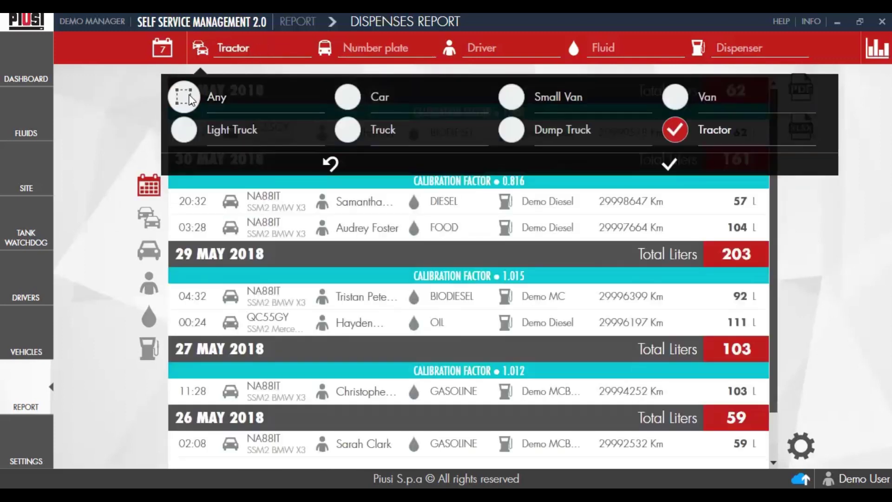
left_click(631, 199)
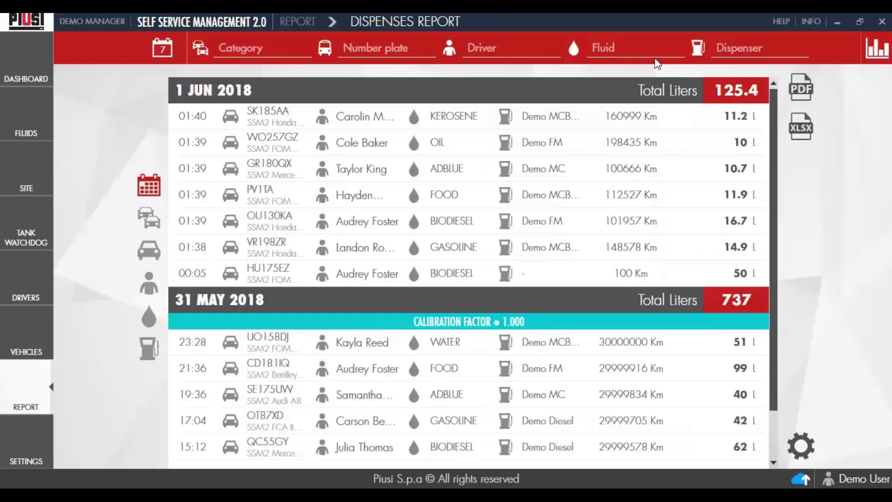
Step: Show the daily dispense chart totaling 5457.40 liters and export the report to PDF
left_click(876, 49)
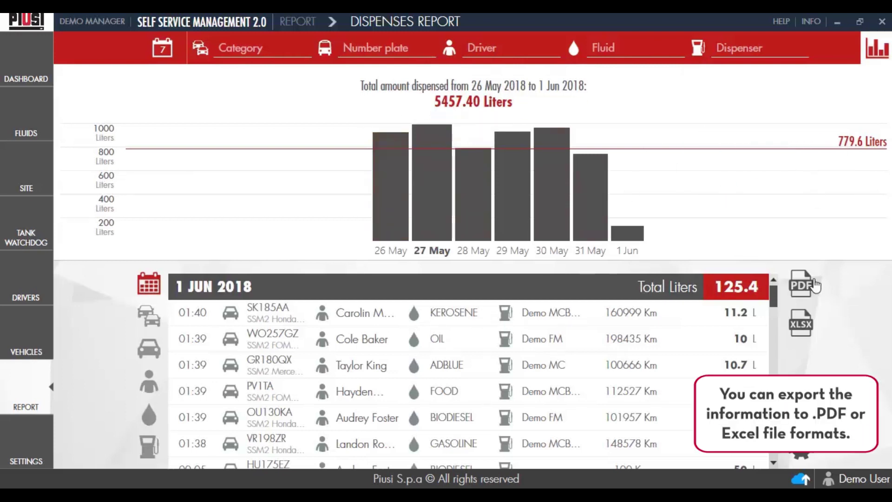
left_click(803, 291)
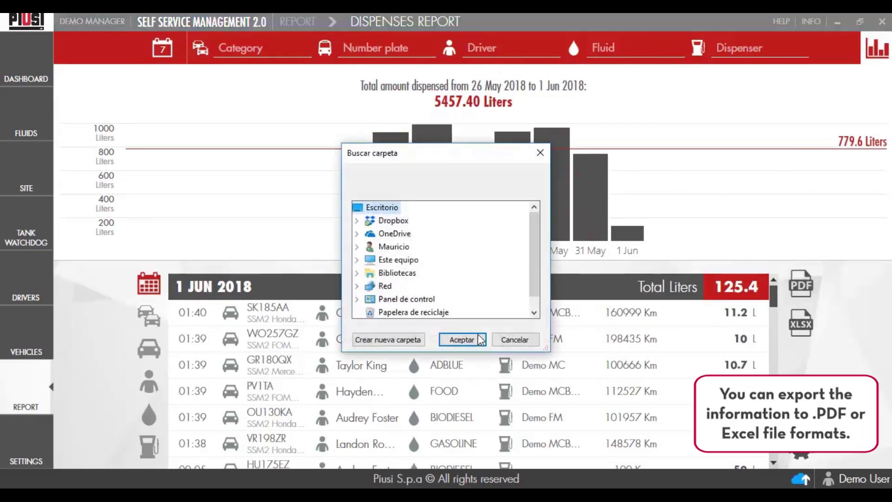
left_click(461, 340)
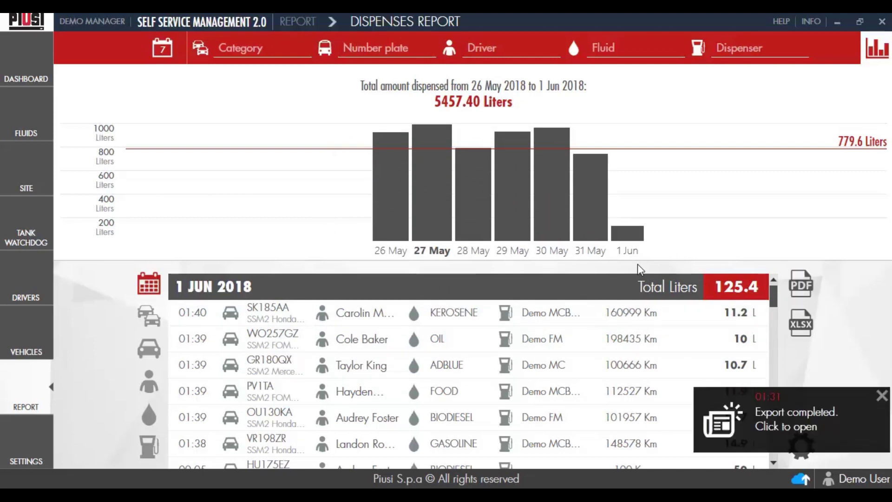
scroll(569, 265, "down", 10)
key("alt+F4")
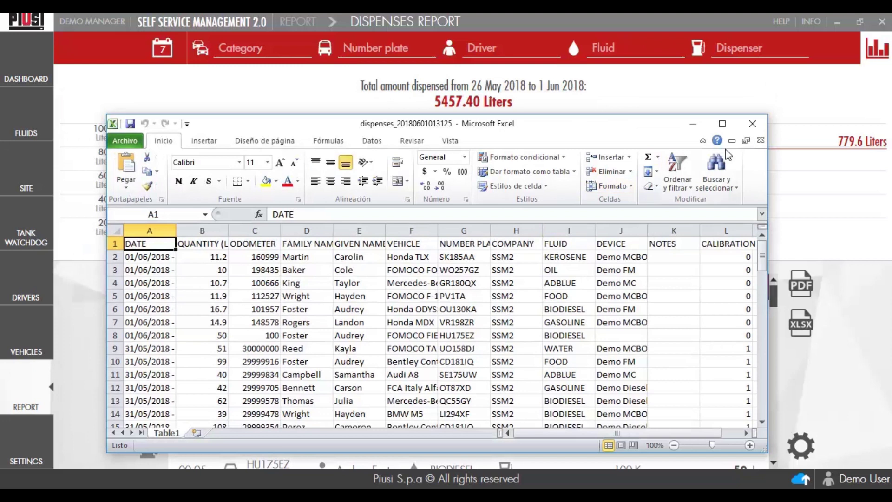
left_click(752, 123)
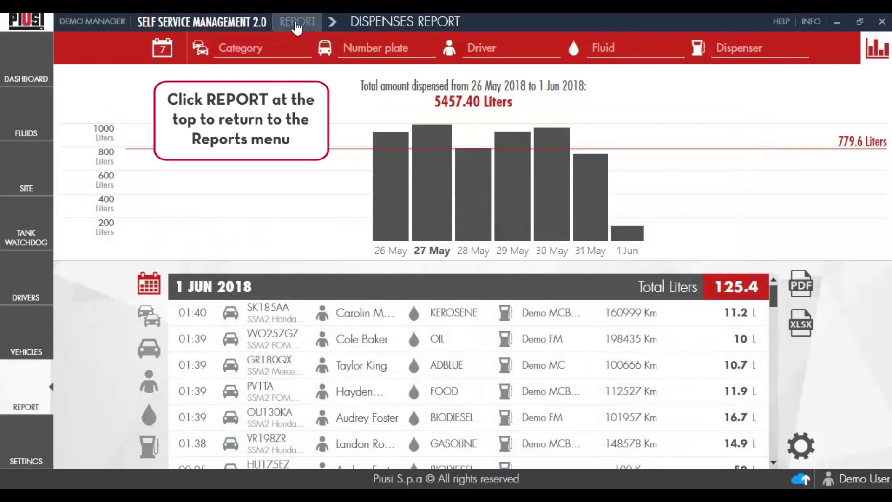
Step: Return to the report types and open the Tanks Report of Gasoline Tank samples
left_click(296, 23)
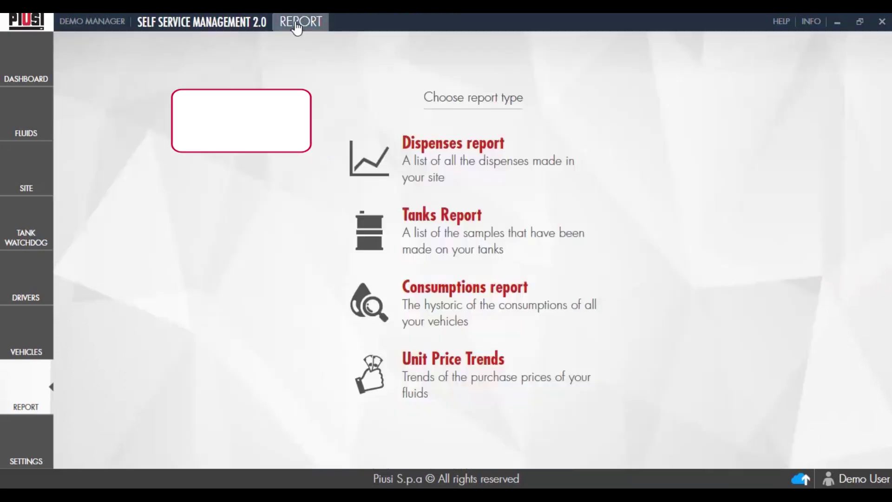
left_click(480, 231)
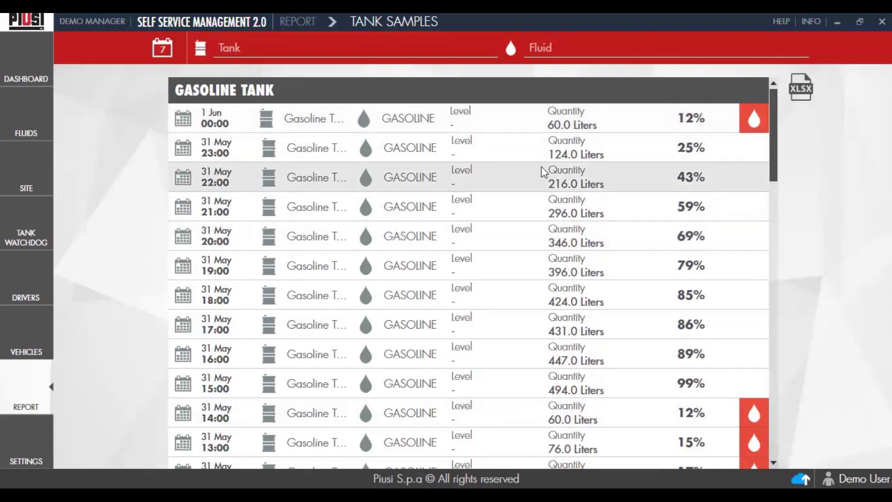
Step: Filter the tank samples to Diesel Tank, then set the tank filter back to Any
left_click(407, 55)
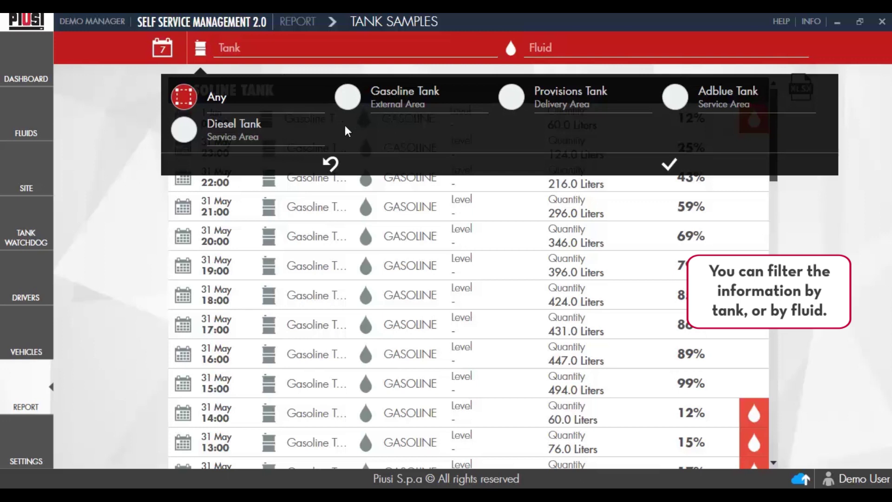
left_click(246, 132)
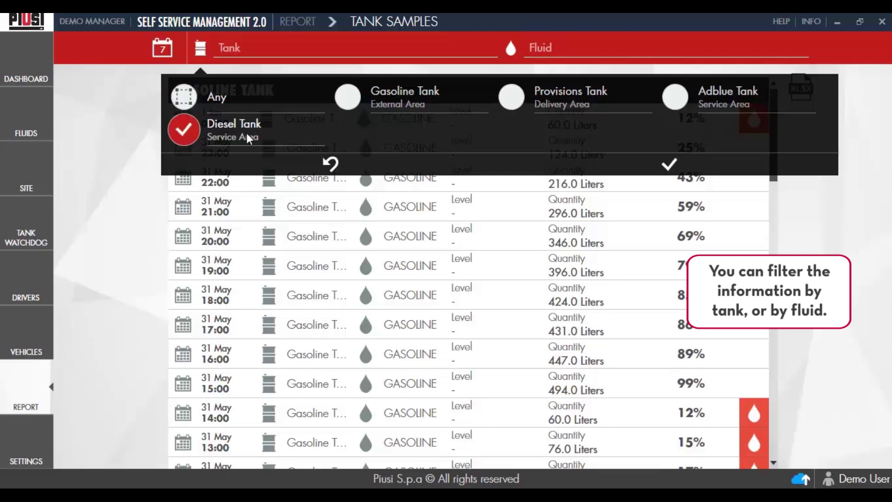
left_click(677, 161)
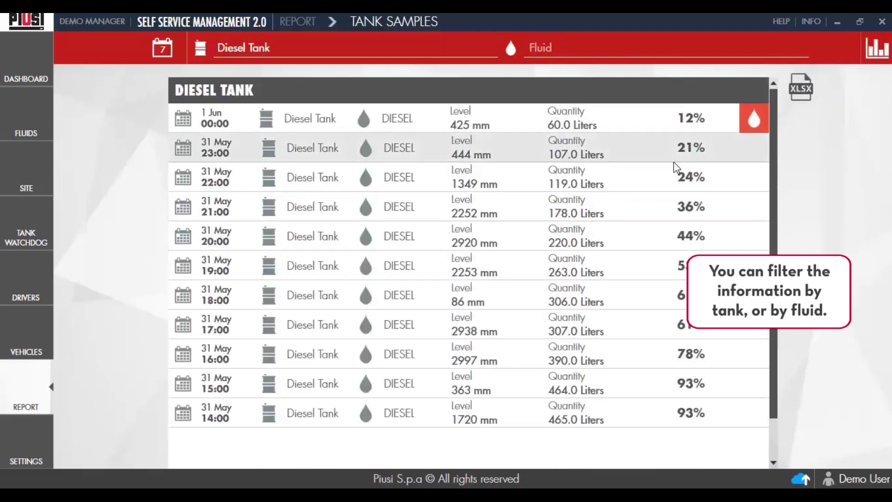
left_click(356, 51)
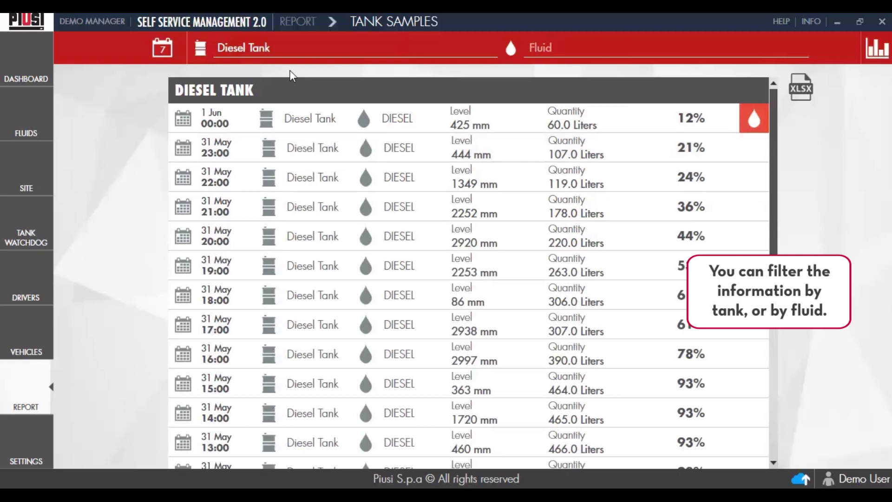
left_click(221, 94)
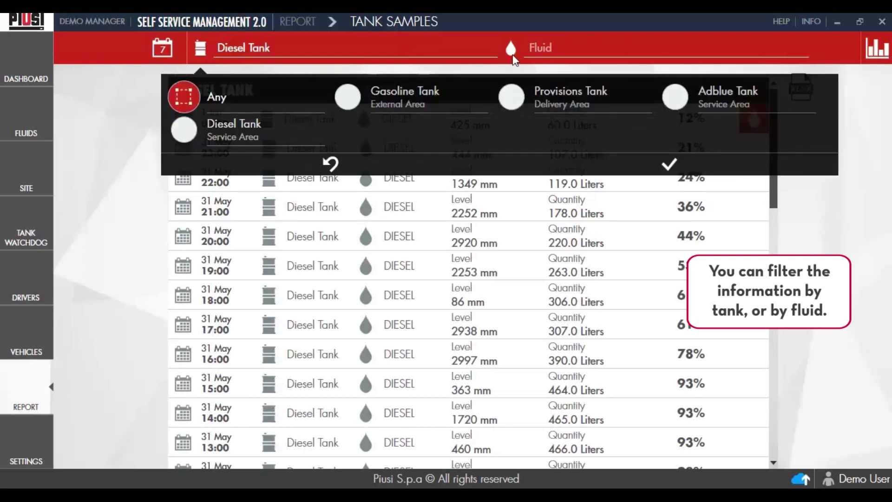
left_click(669, 165)
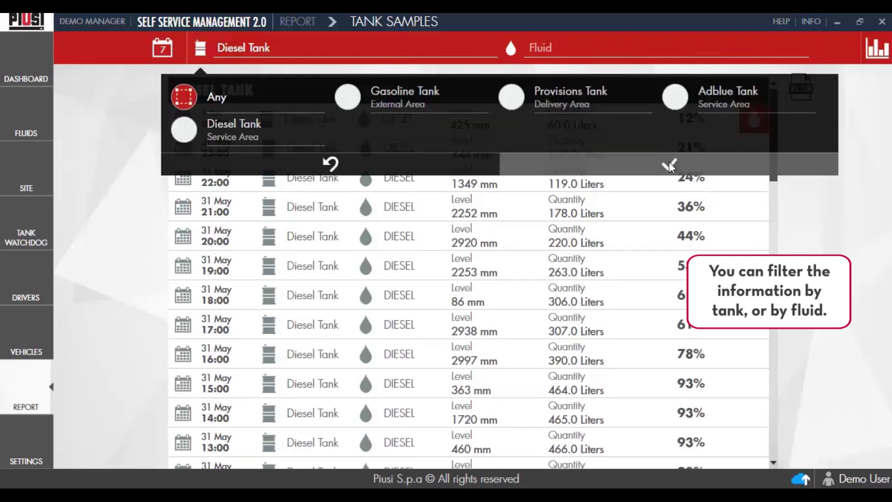
Step: Filter the tank samples by the DIESEL fluid
left_click(635, 66)
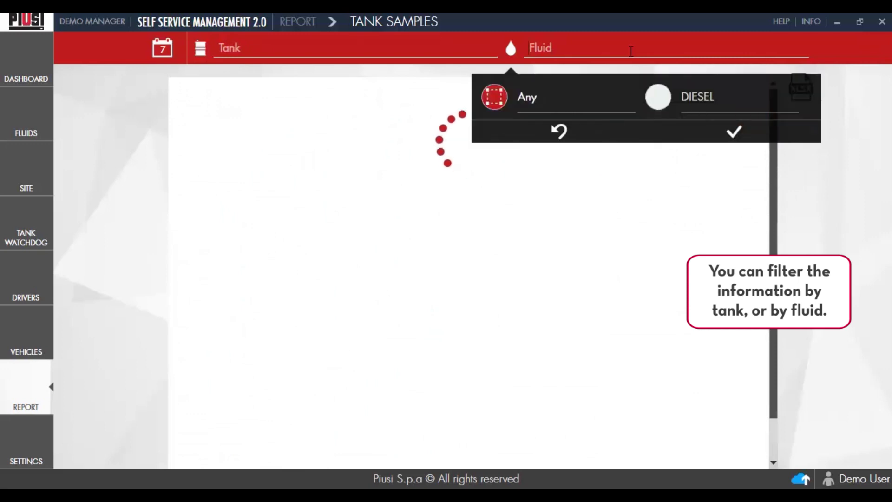
left_click(669, 95)
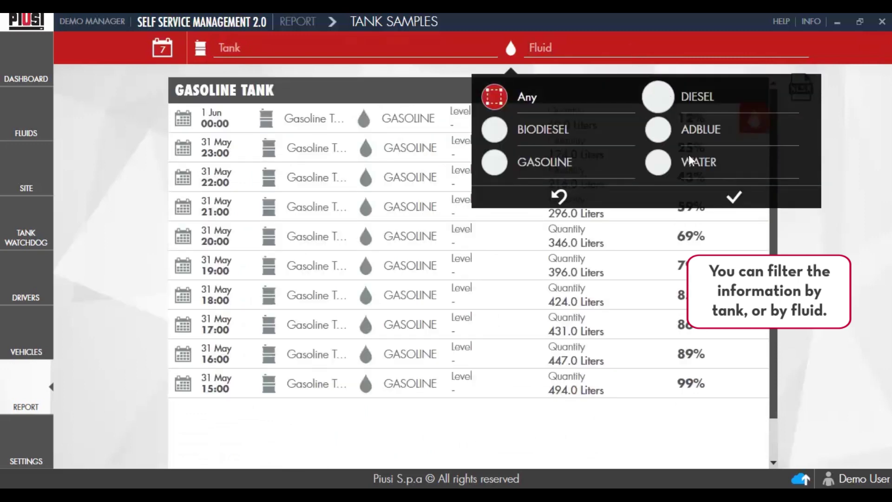
left_click(719, 197)
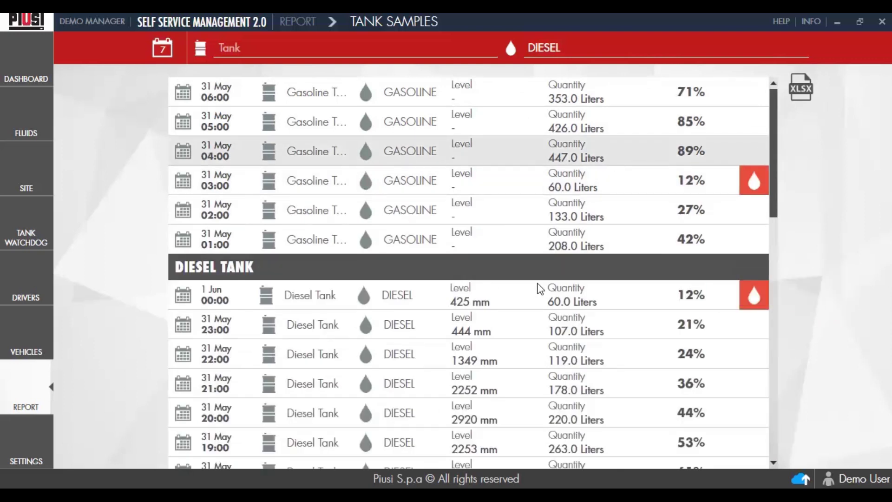
left_click(800, 88)
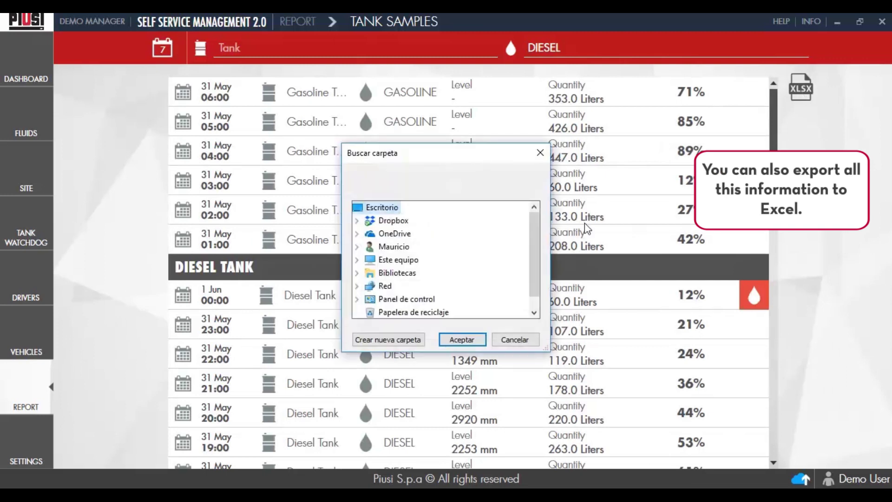
left_click(462, 339)
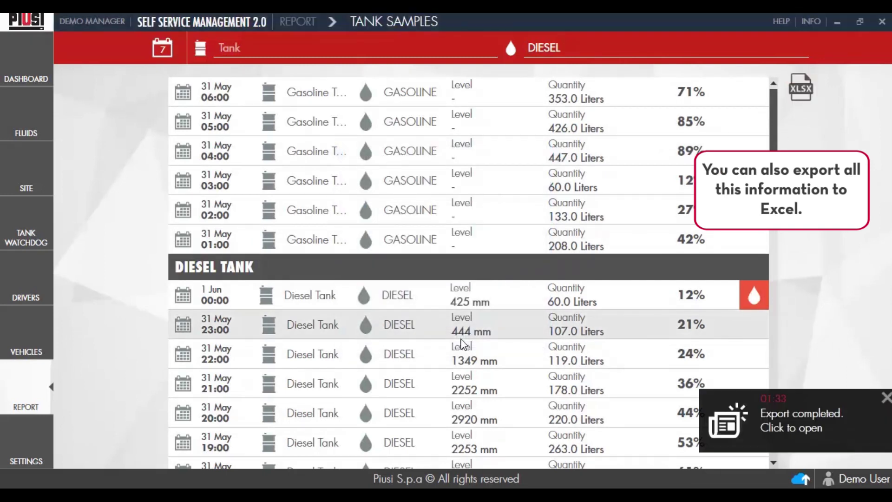
left_click(747, 435)
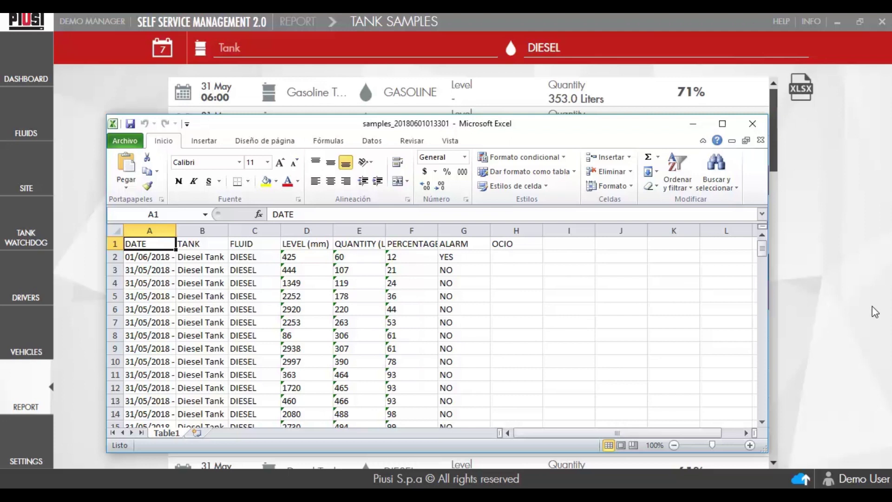
left_click(751, 125)
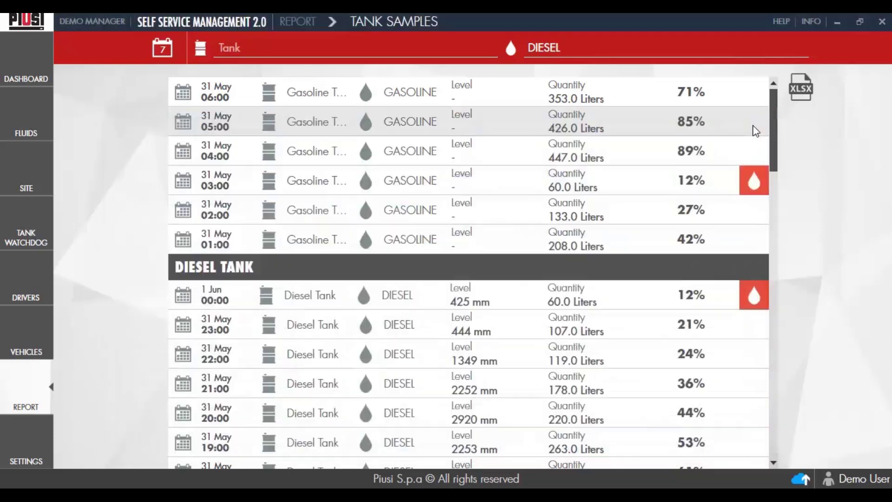
left_click(297, 22)
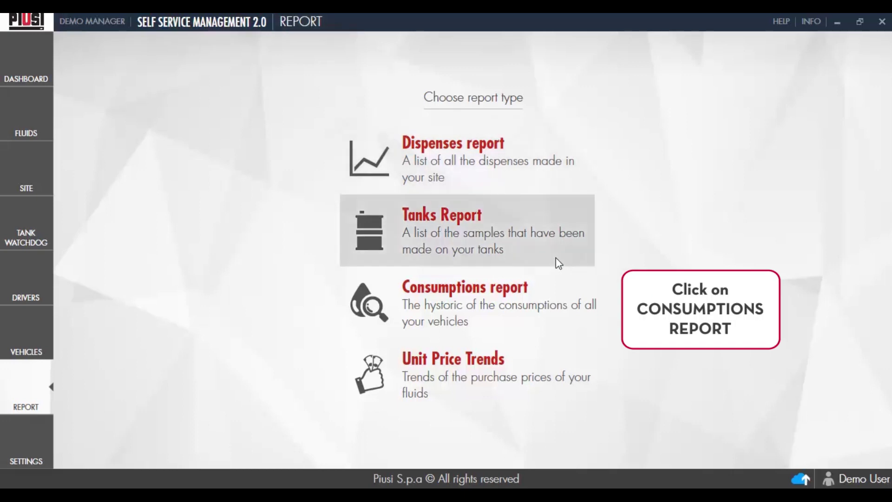
Step: Open the Consumptions report and toggle fuel-stop markers for the 562 Km and 1176 Km trips
left_click(486, 287)
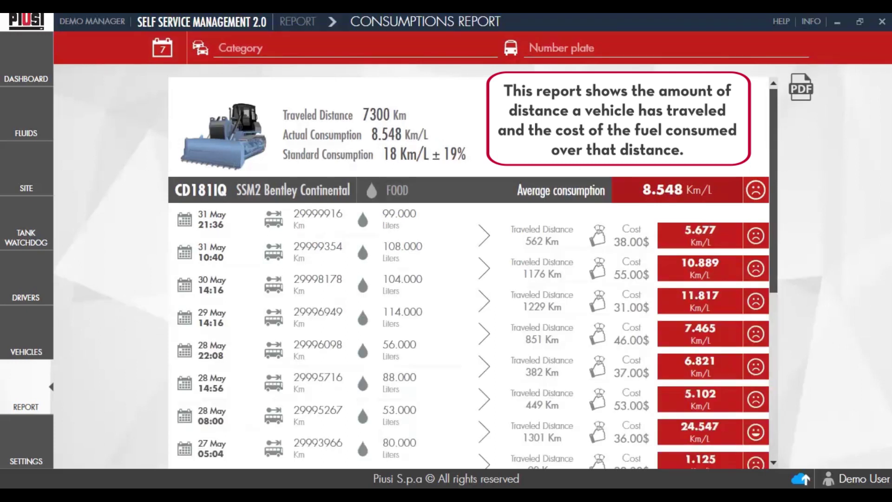
left_click(510, 242)
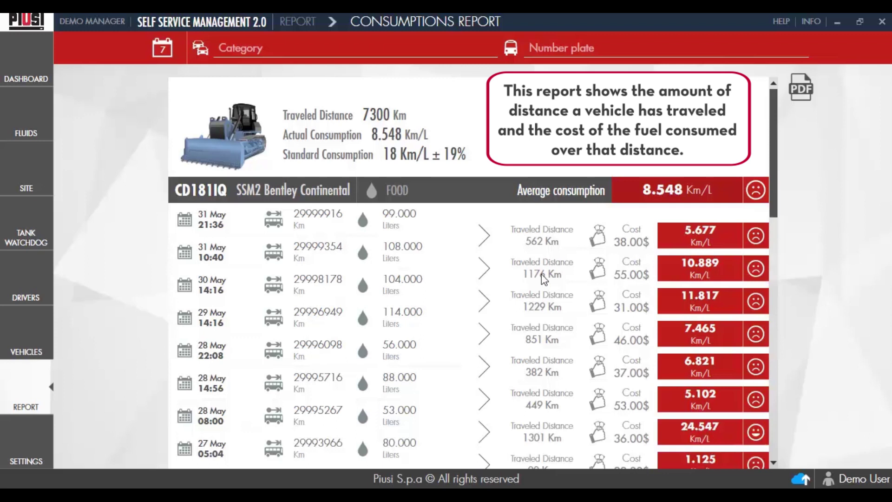
left_click(543, 278)
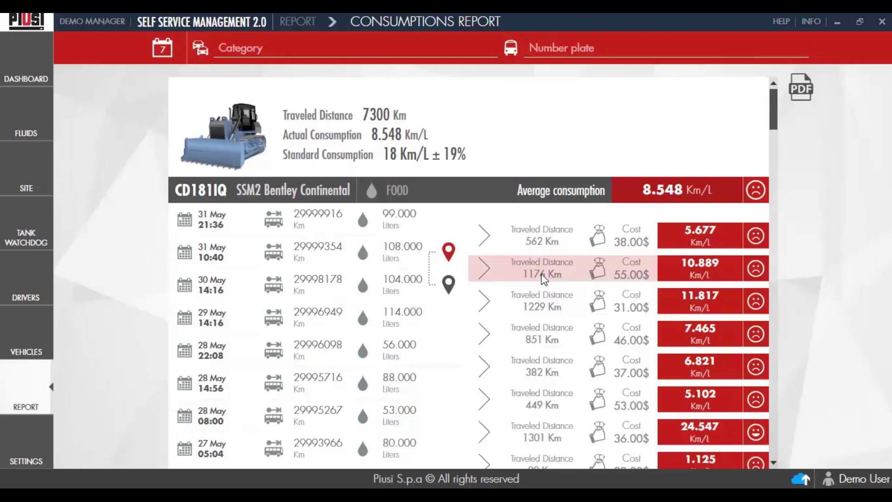
left_click(543, 277)
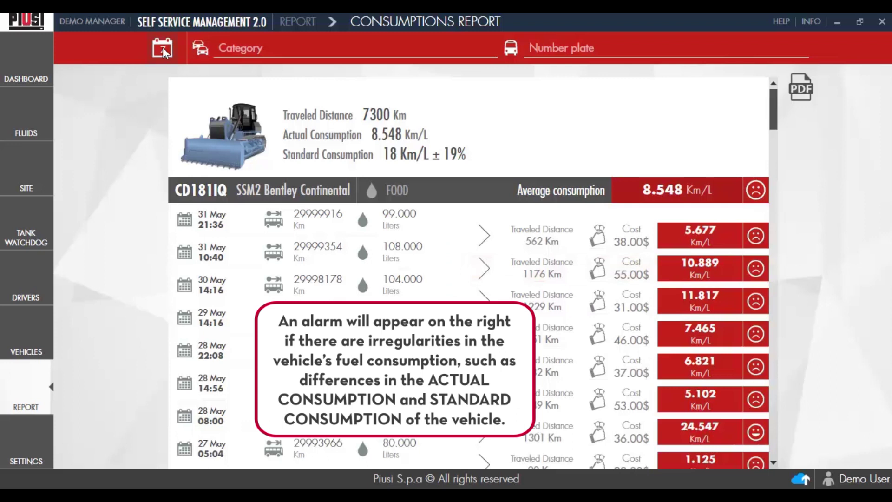
left_click(650, 237)
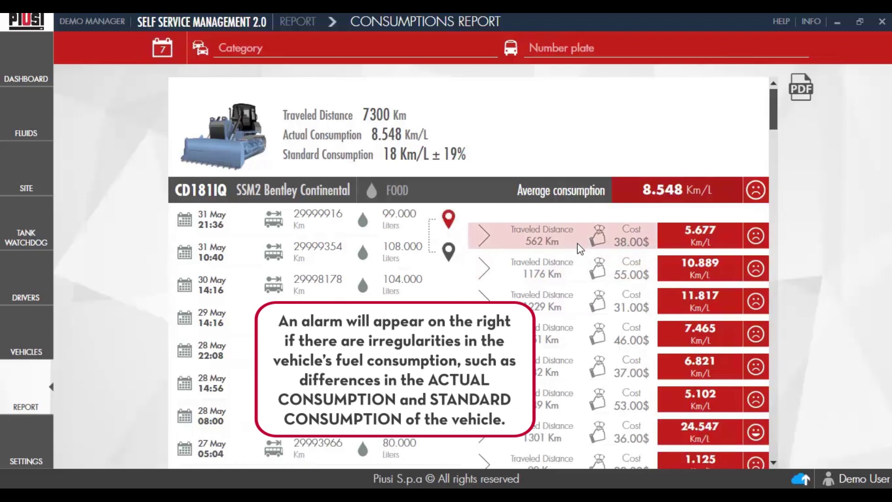
left_click(555, 241)
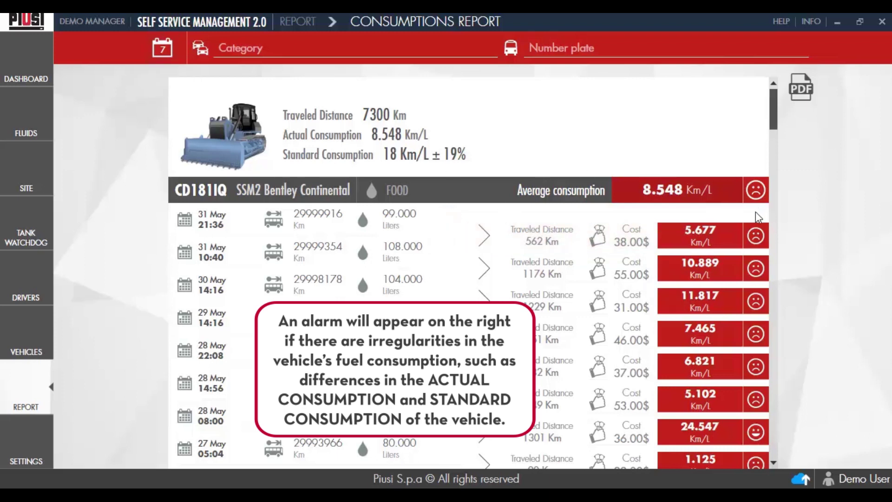
left_click(755, 190)
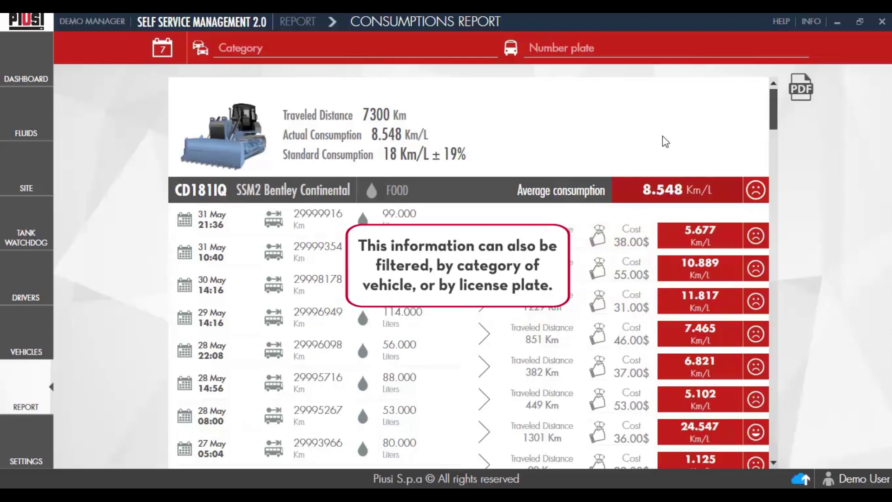
left_click(416, 51)
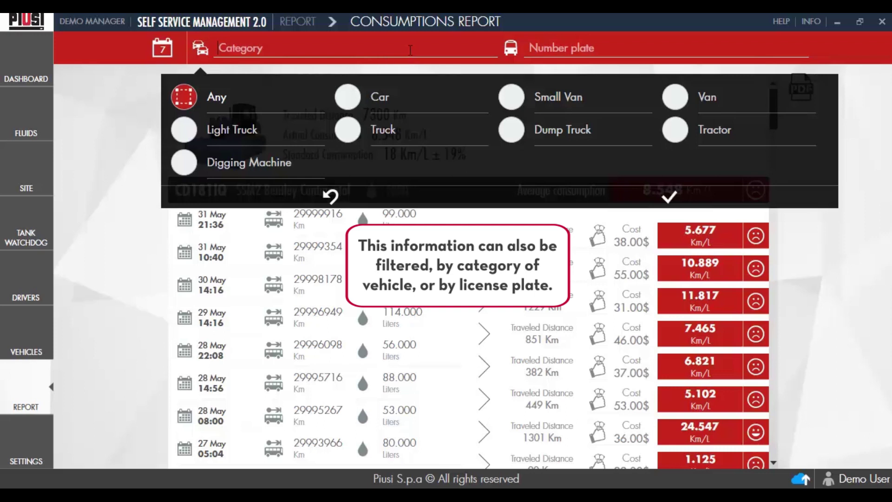
left_click(400, 191)
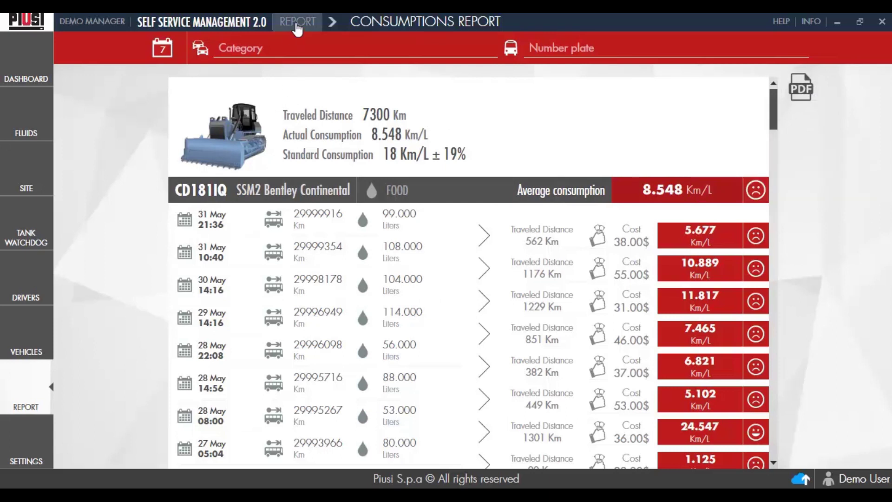
Step: Open the Unit Price Trends report and scroll through its price cards back to the chart
left_click(313, 28)
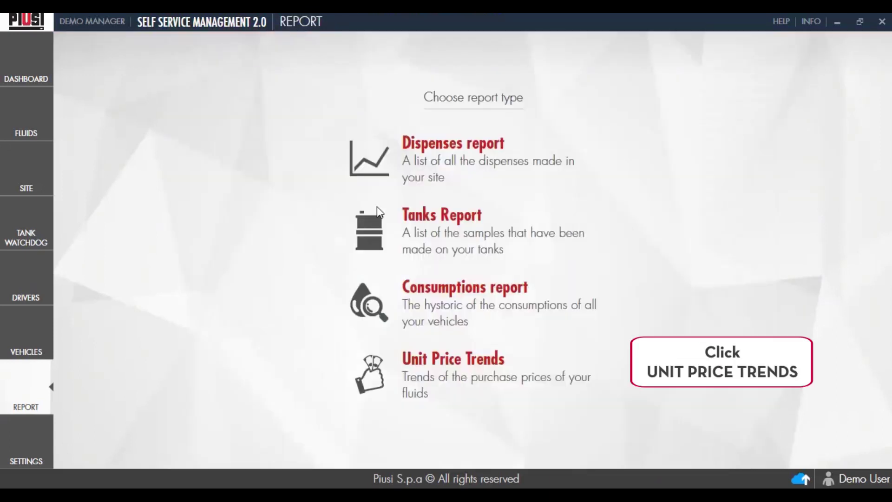
left_click(452, 367)
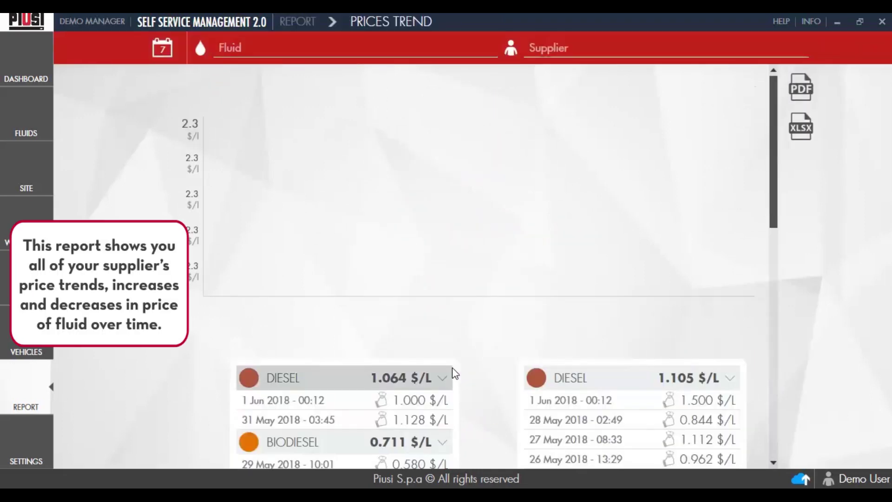
scroll(776, 195, "down", 5)
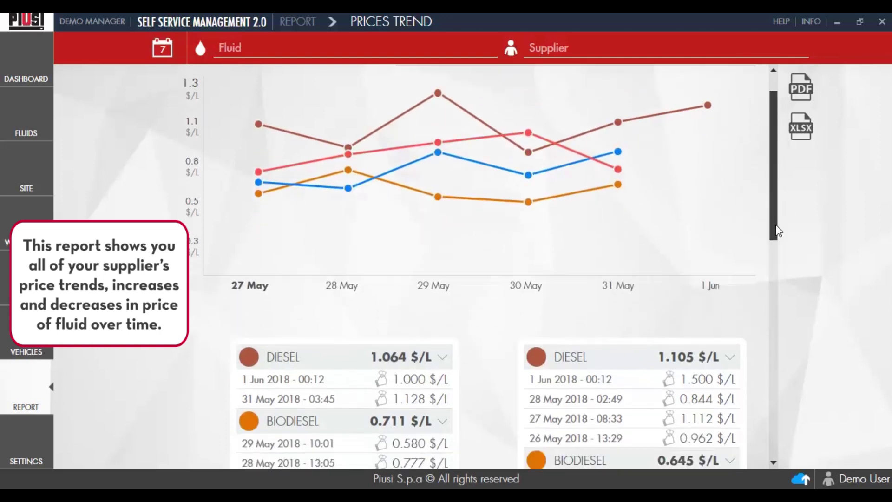
scroll(776, 284, "down", 4)
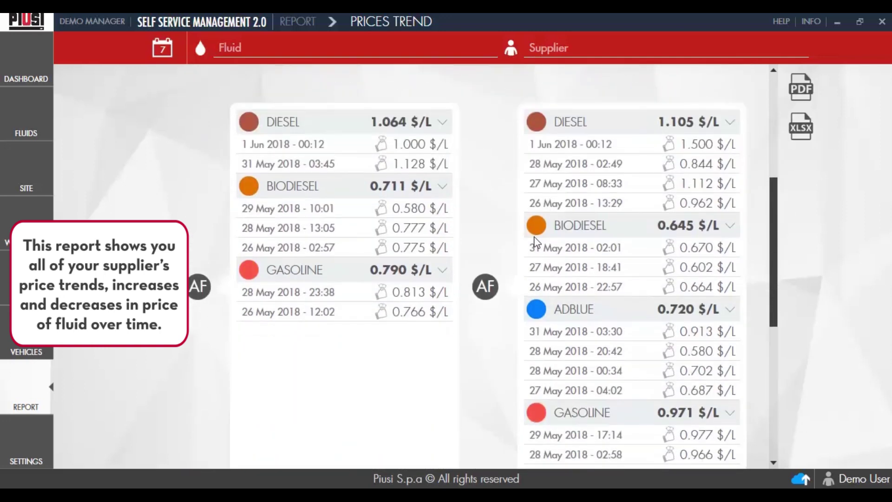
left_click_drag(773, 235, 774, 112)
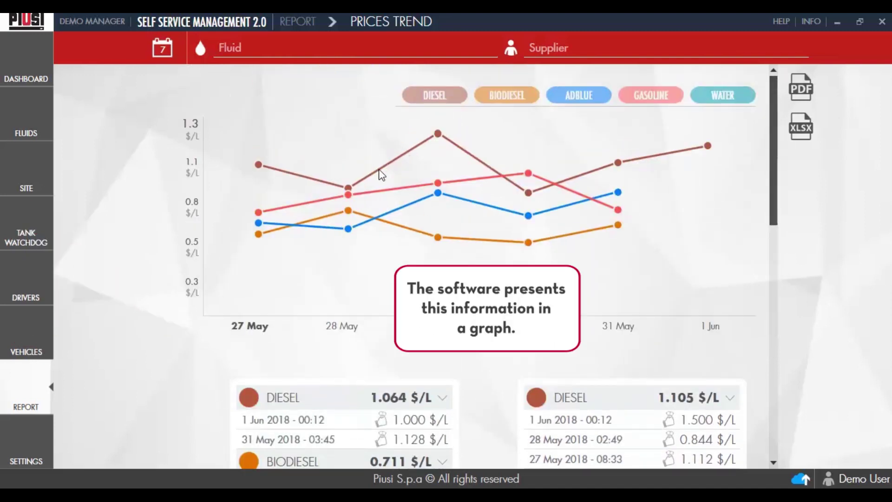
Step: Highlight each fluid's price line in turn: DIESEL, BIODIESEL, ADBLUE, GASOLINE, WATER, then DIESEL
left_click(438, 96)
left_click(493, 95)
left_click(564, 95)
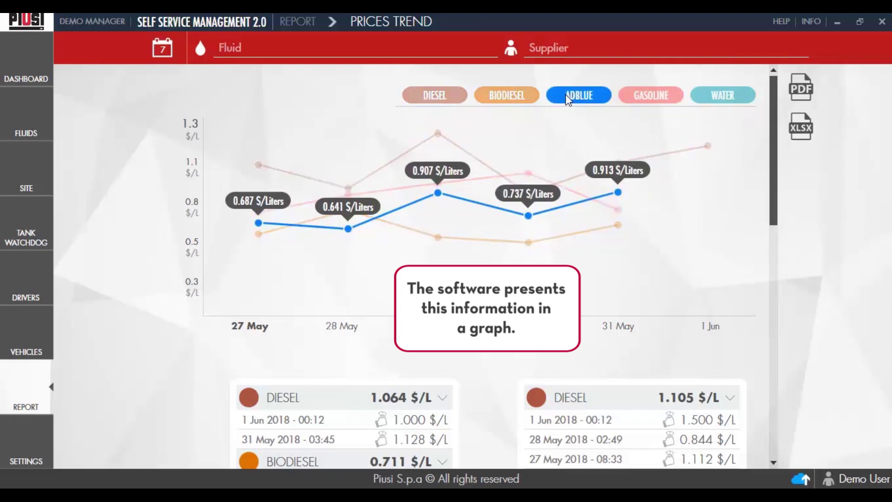
left_click(650, 95)
left_click(724, 96)
left_click(434, 95)
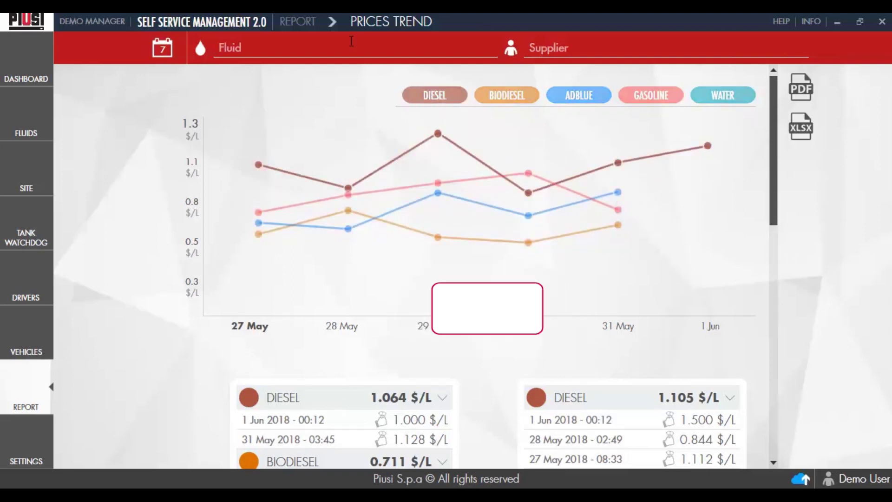
Step: Filter the price trends to fluid DIESEL, then reset the fluid filter to Any
left_click(351, 46)
left_click(348, 97)
left_click(673, 169)
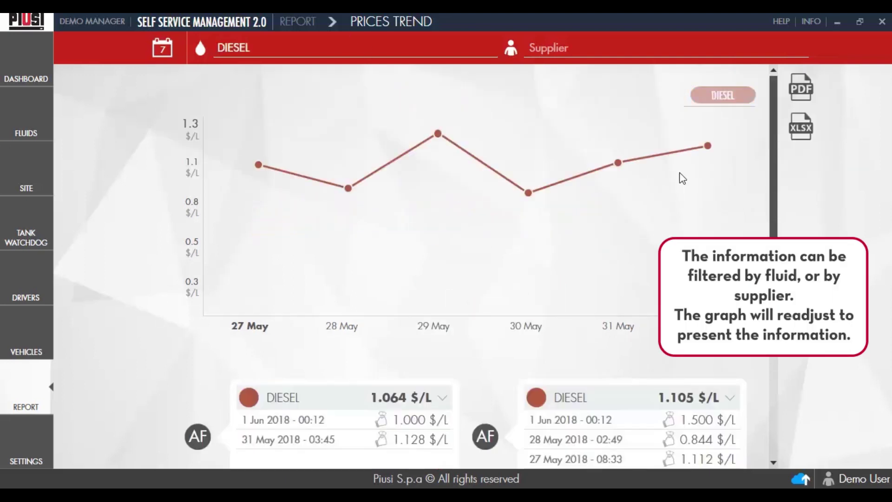
left_click(303, 49)
left_click(183, 96)
left_click(669, 166)
Step: Set the supplier filter to Petroleum Traders, showing DIESEL at 1.095 $/L
left_click(548, 48)
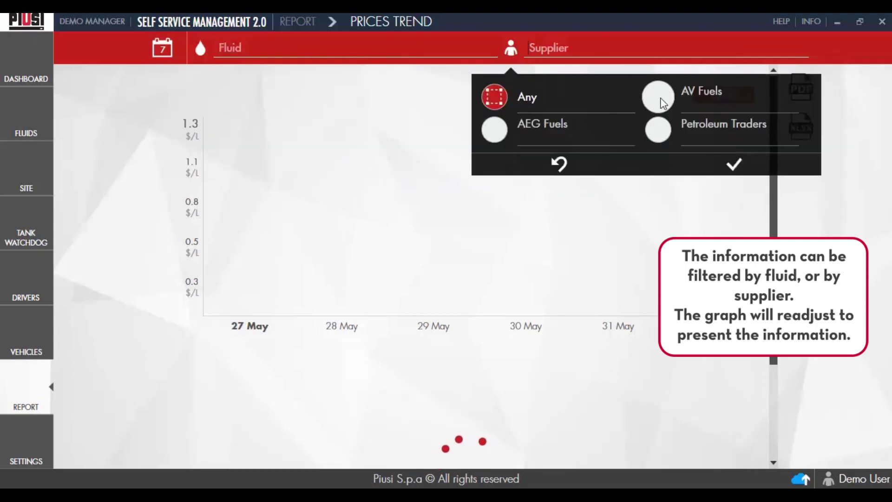
left_click(657, 129)
left_click(734, 164)
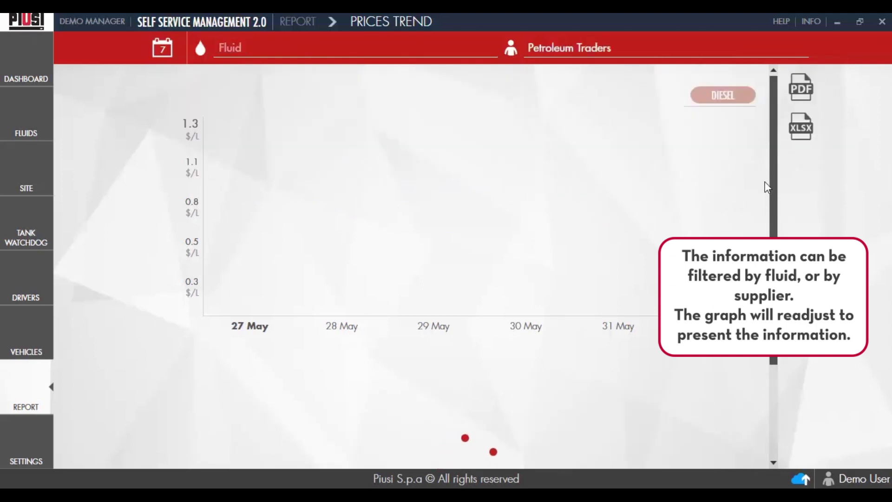
scroll(767, 182, "down", 5)
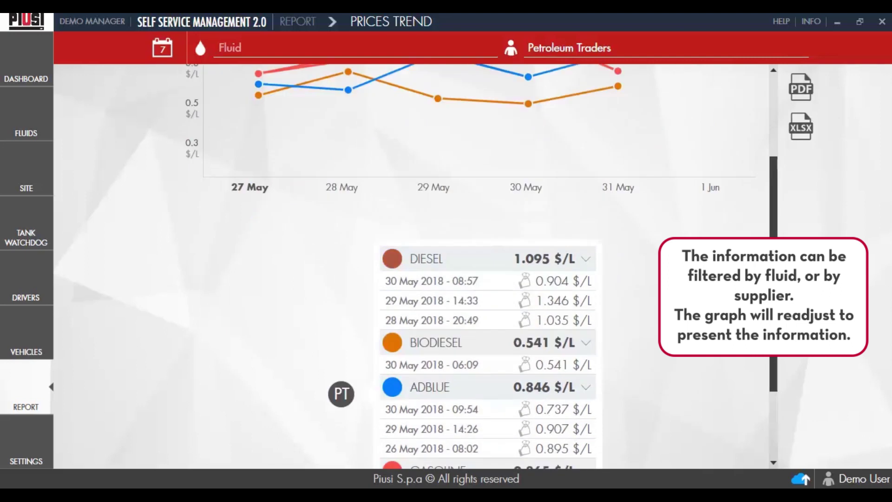
scroll(768, 171, "up", 4)
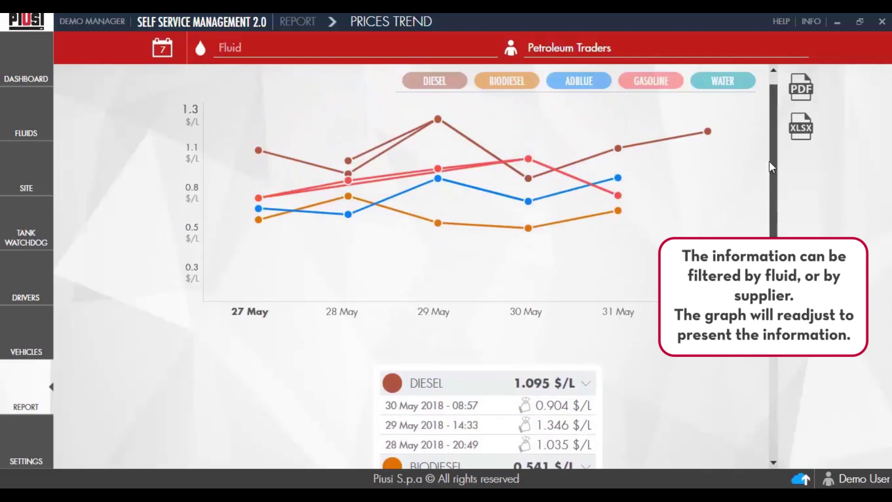
left_click(806, 131)
left_click(461, 393)
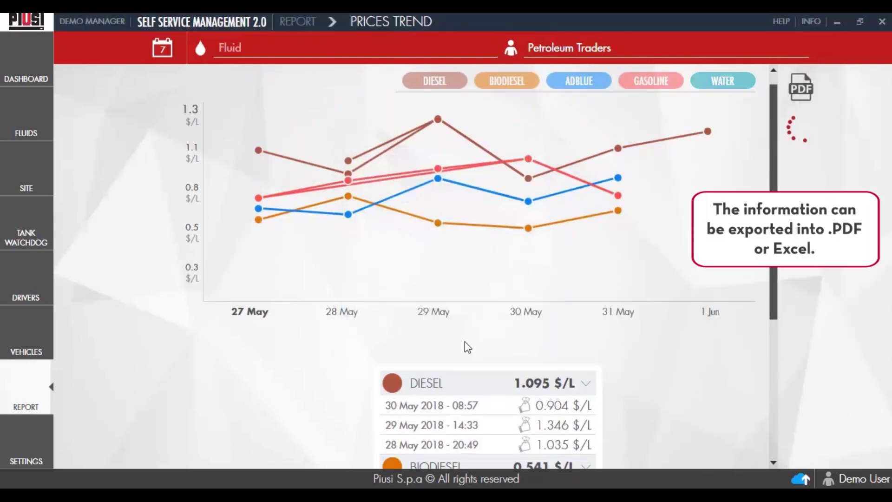
left_click(781, 432)
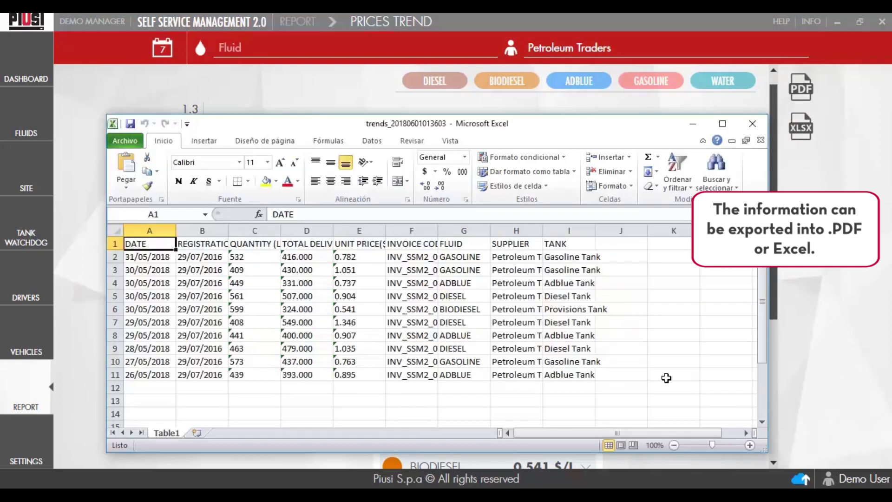
left_click(753, 123)
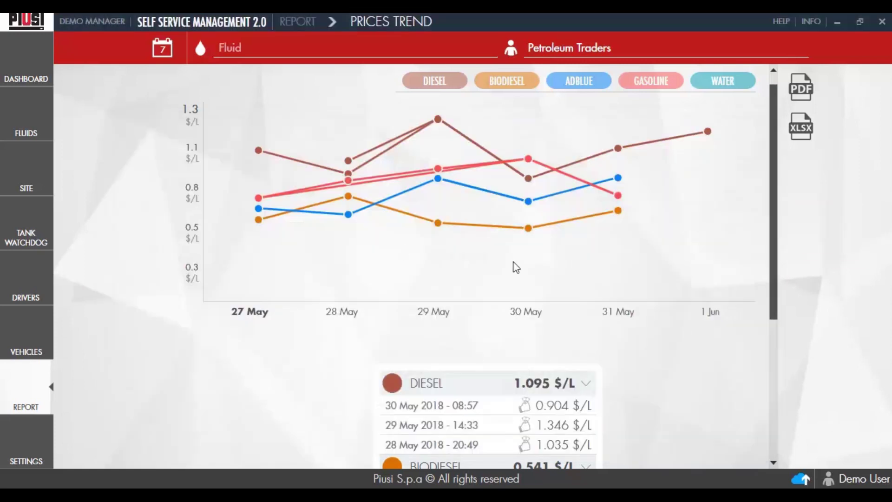
left_click(783, 21)
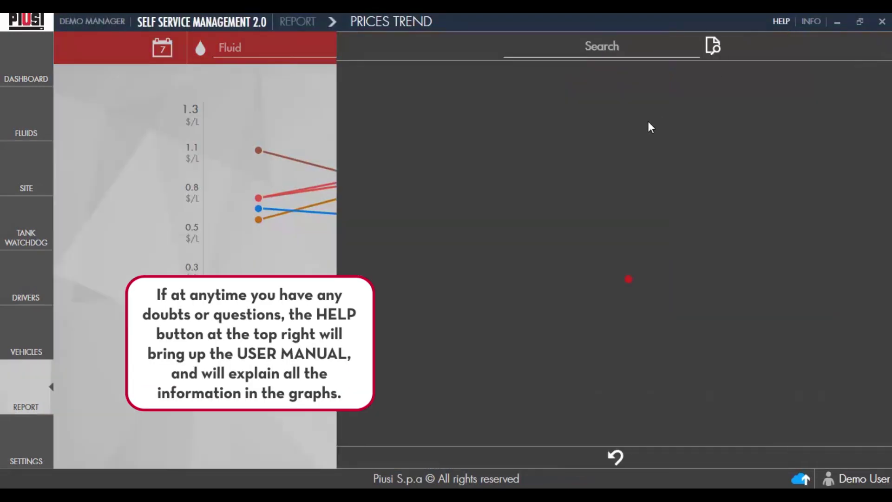